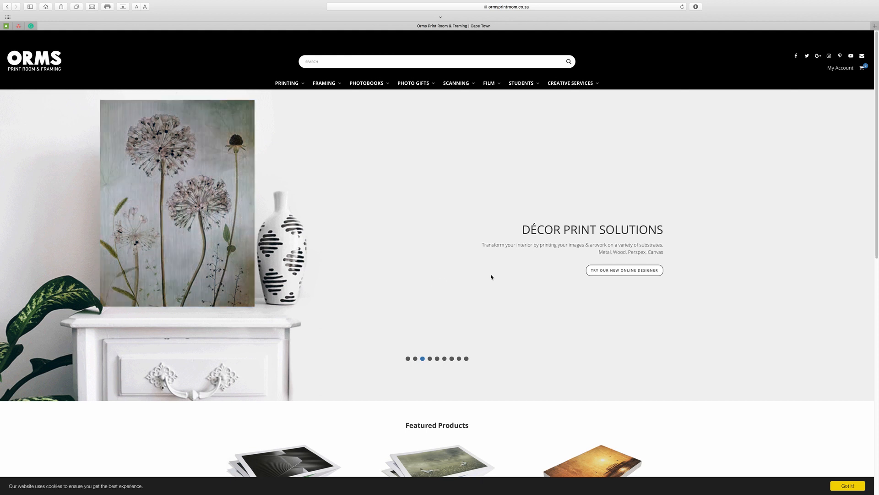
Step: Go to the My Account login page from the site header
click(841, 68)
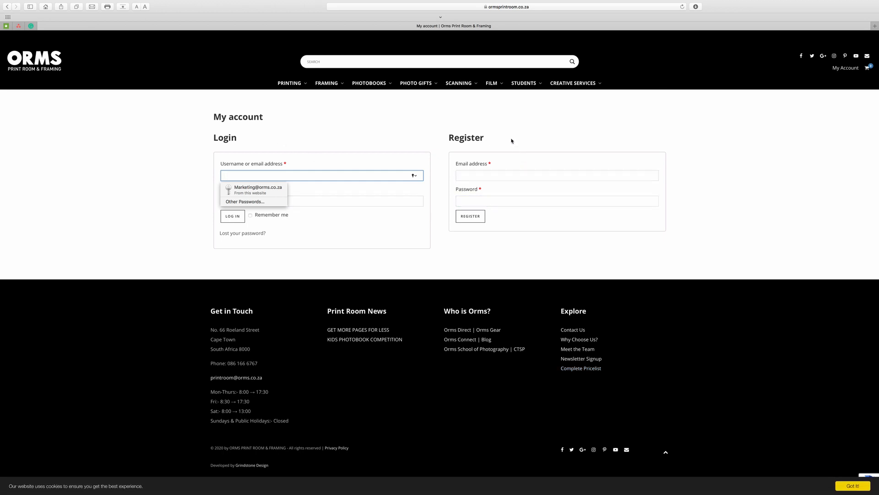
Step: Log in to the customer account with the browser's saved login details
click(489, 176)
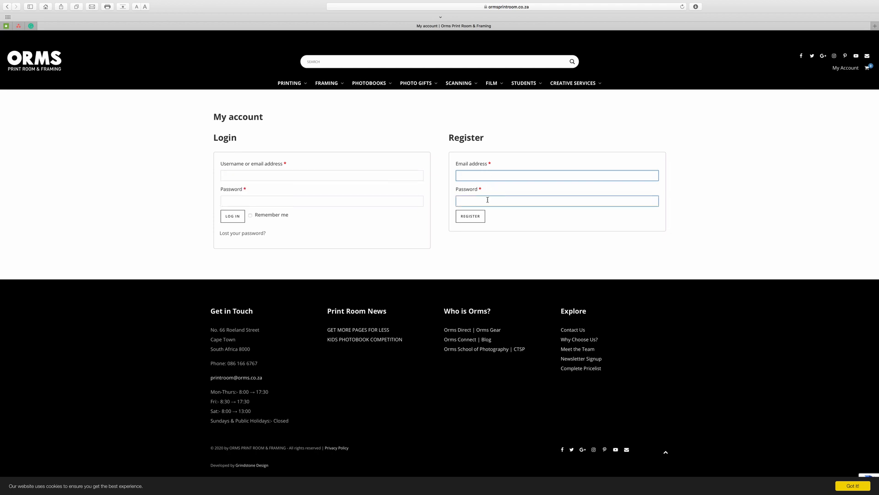
click(485, 201)
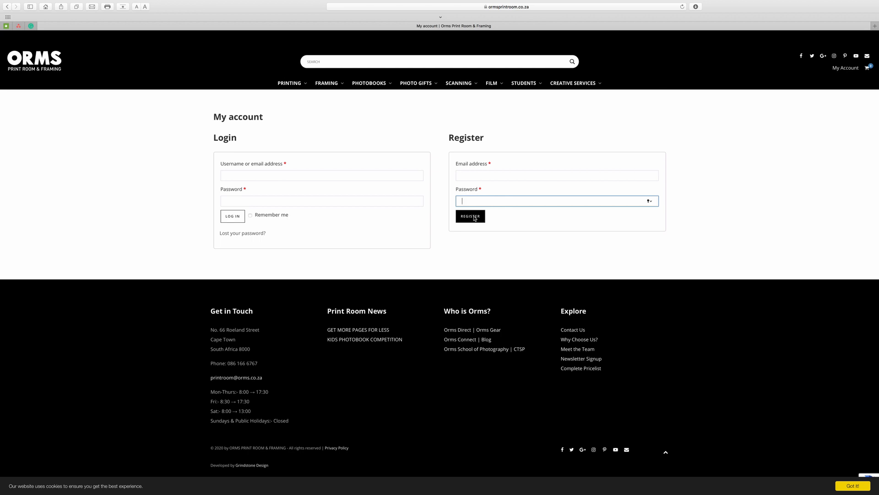
click(339, 174)
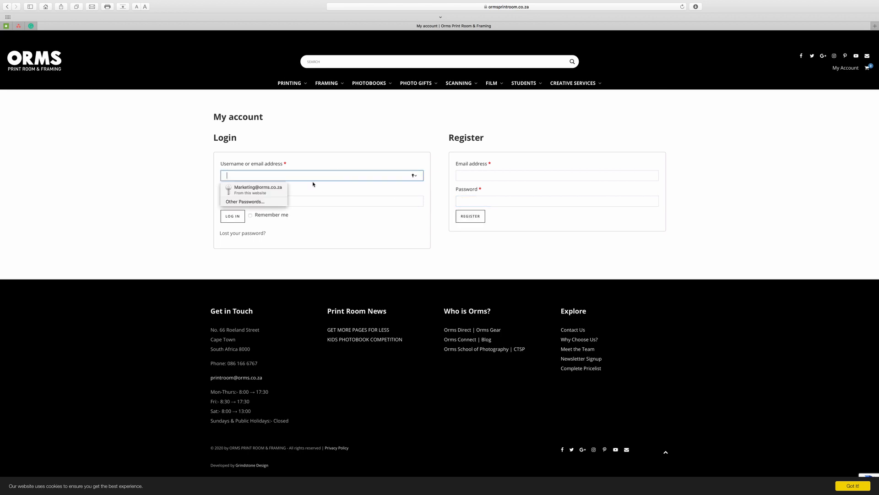
click(277, 189)
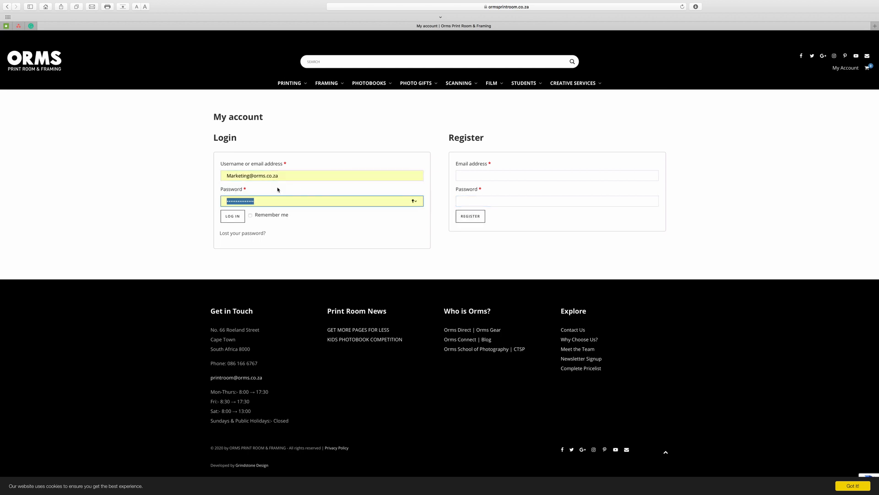
click(239, 220)
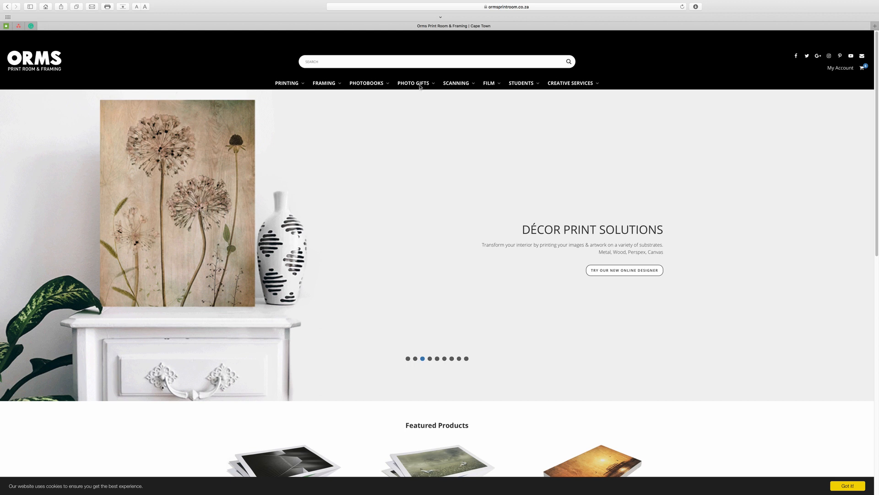
Step: Open Glass Cutting Boards under PHOTO GIFTS and start an A3 board with Create Yours Online
mouse_move(420, 86)
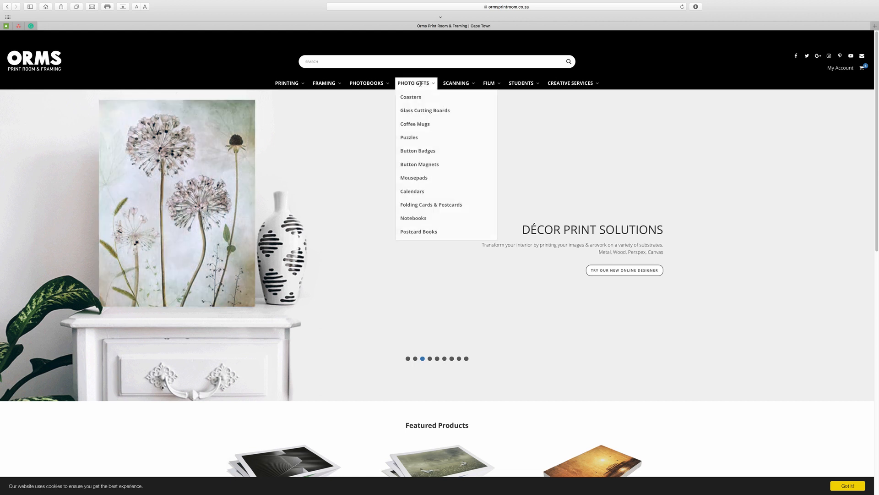
click(423, 112)
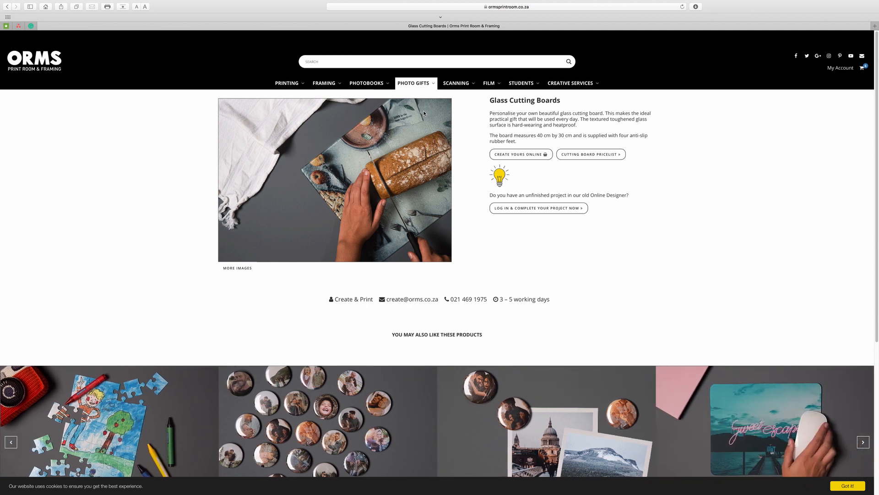
click(510, 155)
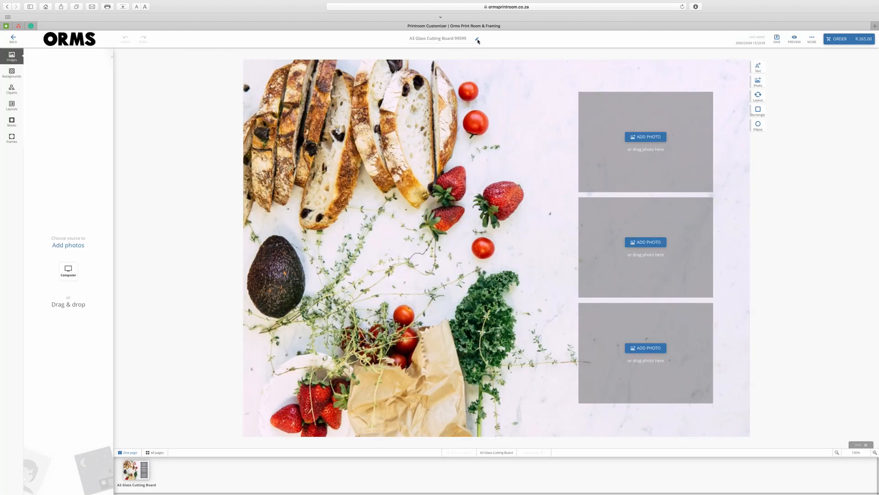
Step: Rename the project to 'My Family Cutting Board'
click(477, 40)
text(M)
text(y Family Cutting Board)
click(459, 39)
Step: Upload all four food photos from the computer's Cutting Board folder
click(65, 273)
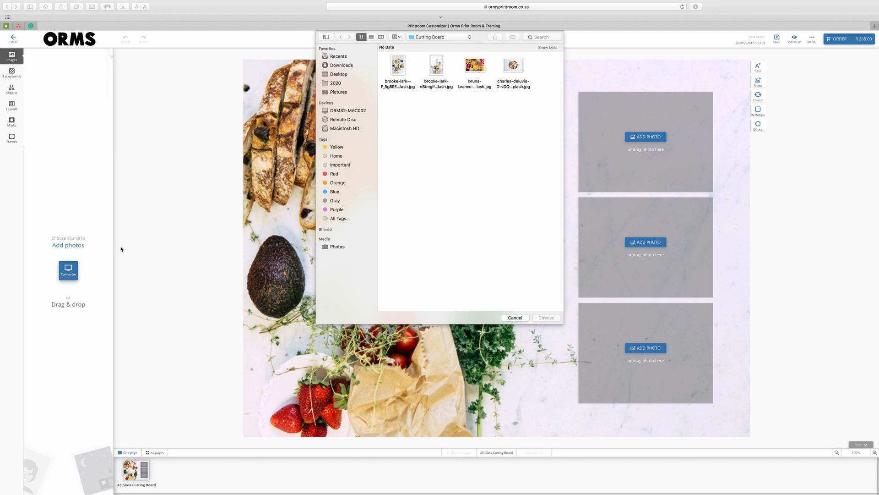
drag(523, 115, 401, 64)
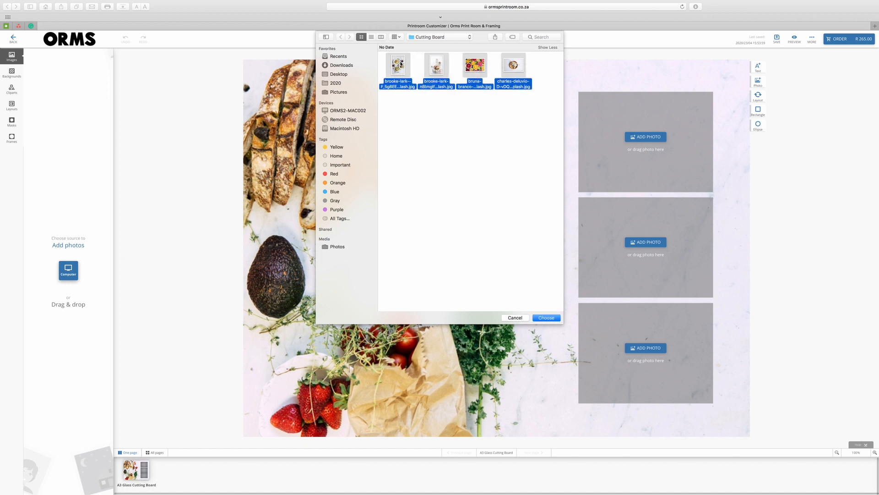
click(543, 319)
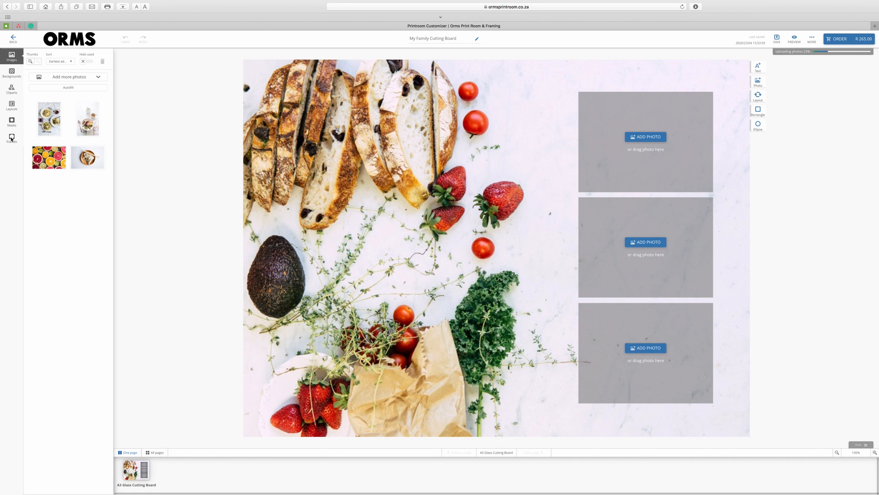
Step: Set the citrus slices photo as the background, replacing spices, and line the three frames across the middle
click(12, 73)
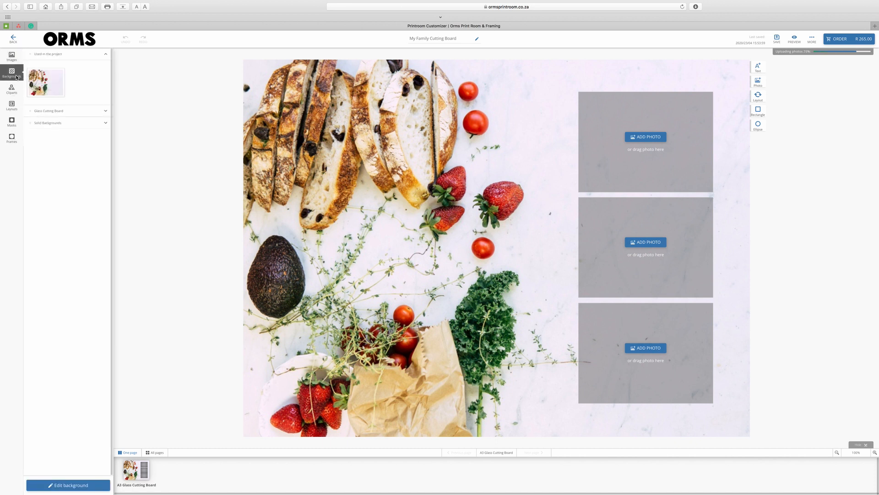
click(106, 111)
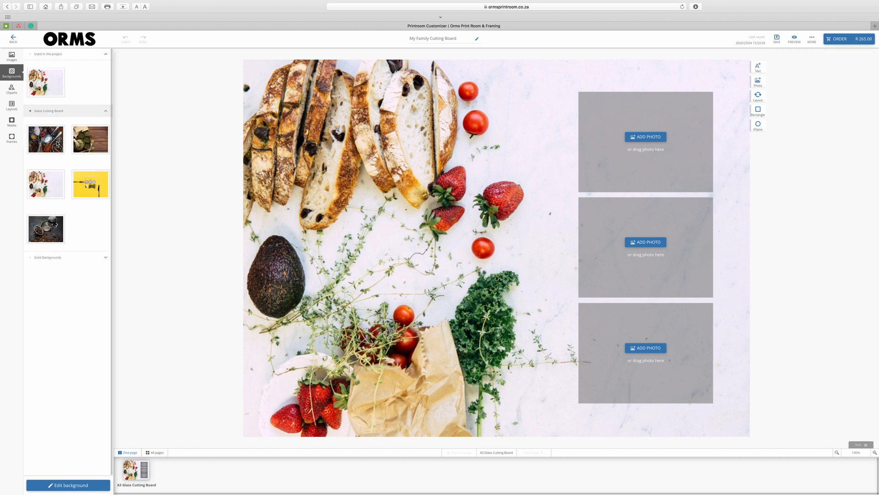
drag(59, 143, 373, 188)
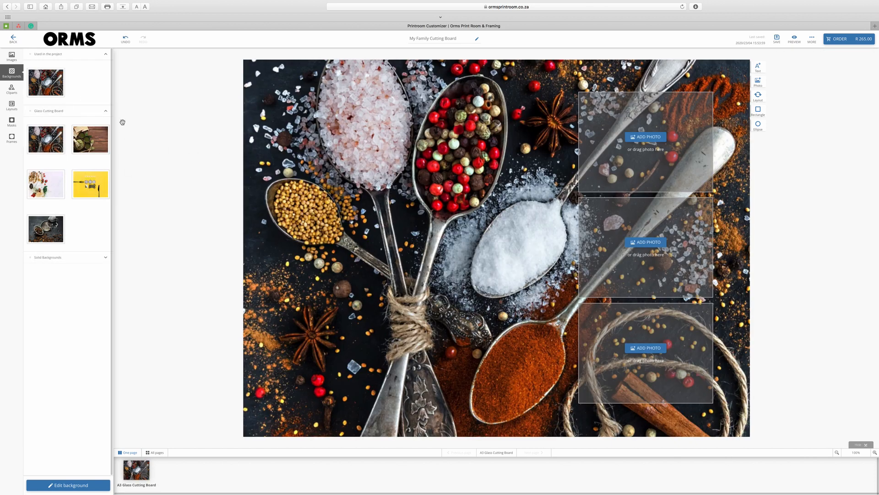
click(12, 56)
drag(49, 157, 489, 408)
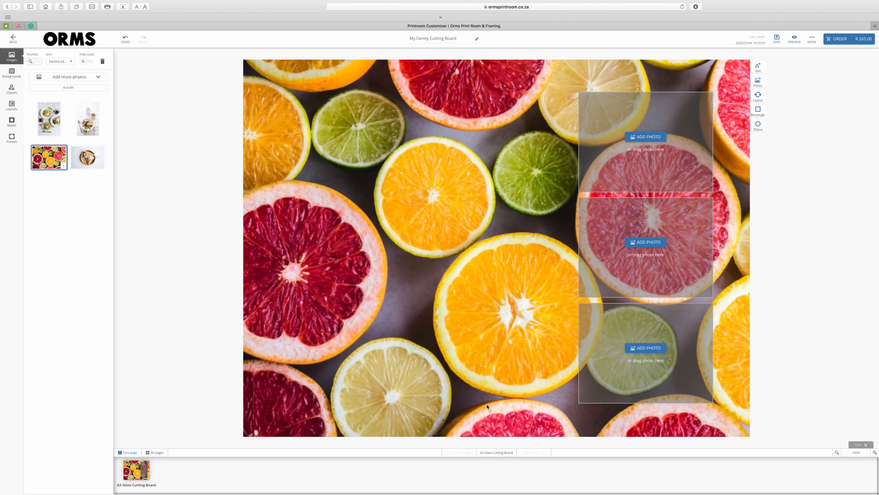
drag(631, 164, 322, 273)
drag(617, 320, 471, 214)
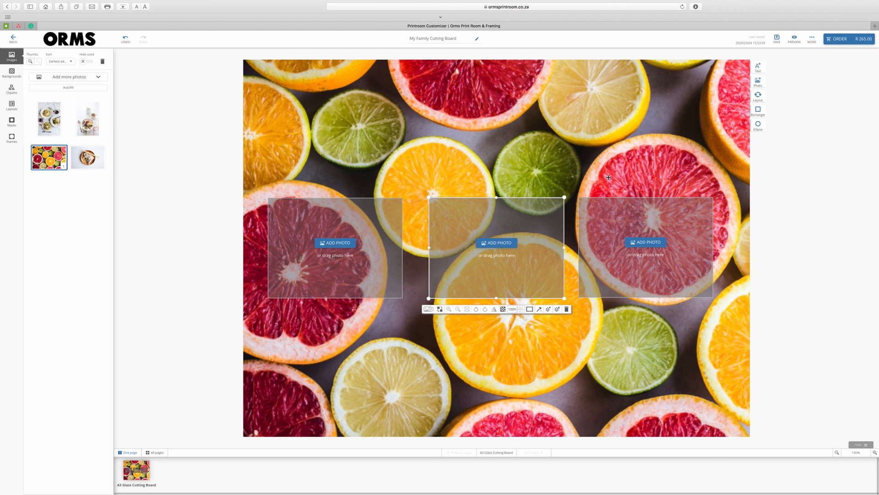
Step: Rotate the centre frame to portrait and enlarge and reposition the left frame
click(759, 82)
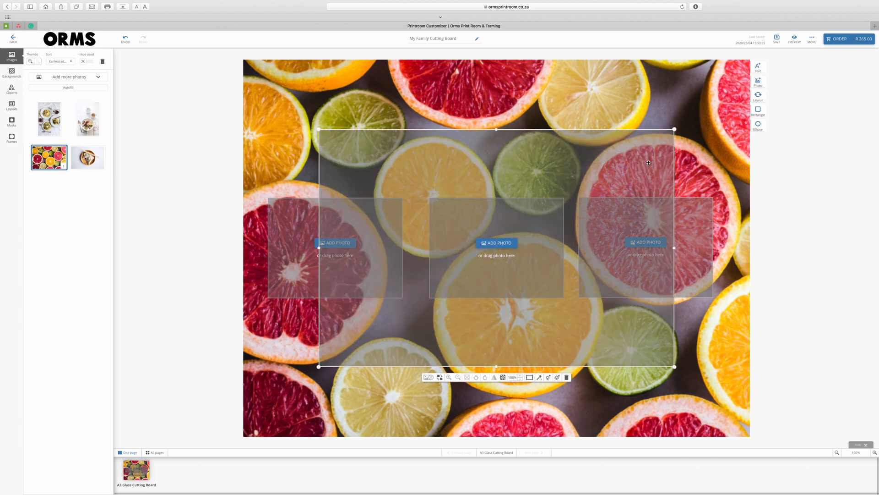
click(567, 377)
click(536, 270)
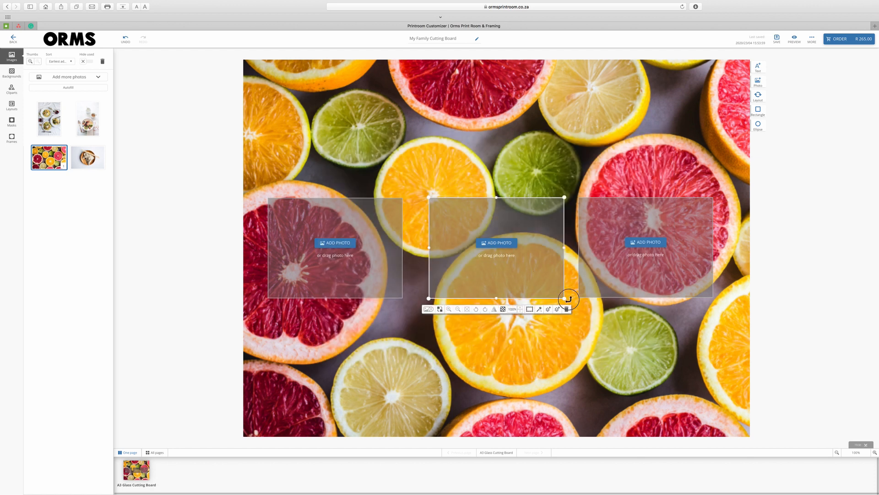
drag(569, 299, 446, 322)
drag(531, 192, 484, 220)
click(394, 206)
drag(402, 198, 404, 140)
drag(588, 217, 590, 235)
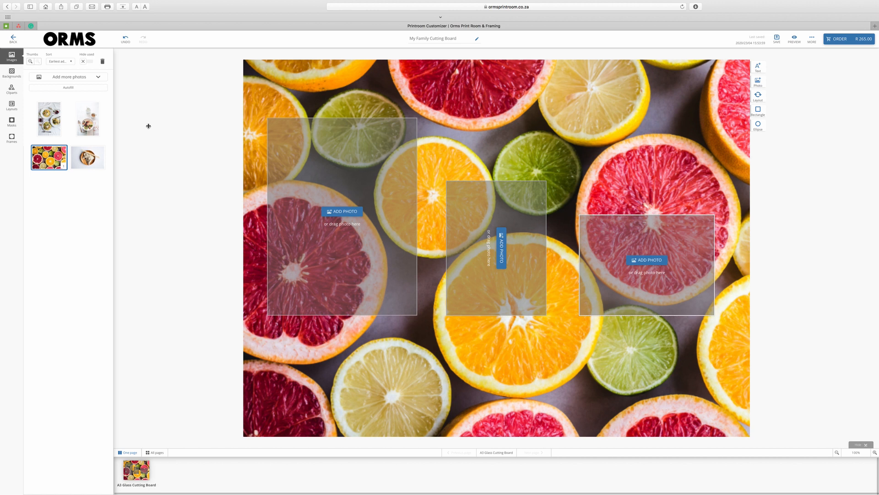
Step: Fill the left, middle and right frames with the pasta, fruit bowl and dumpling photos
drag(53, 120, 320, 185)
drag(94, 123, 465, 234)
drag(93, 157, 645, 259)
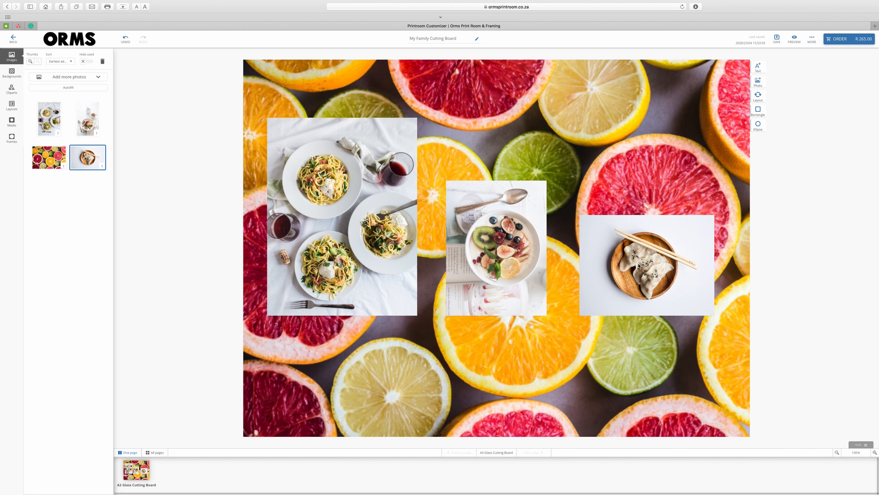
Step: Shift the pasta photo within its frame, trying zoom and mirror then reverting both
click(337, 218)
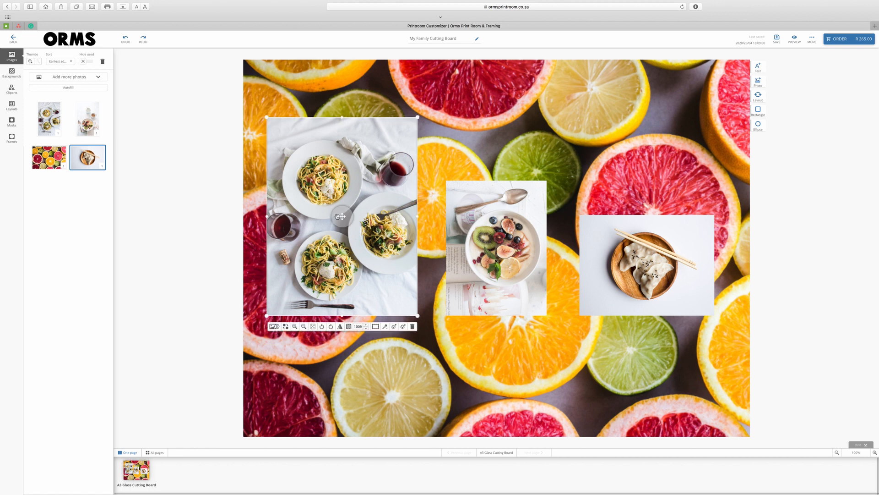
click(338, 217)
drag(338, 217, 338, 212)
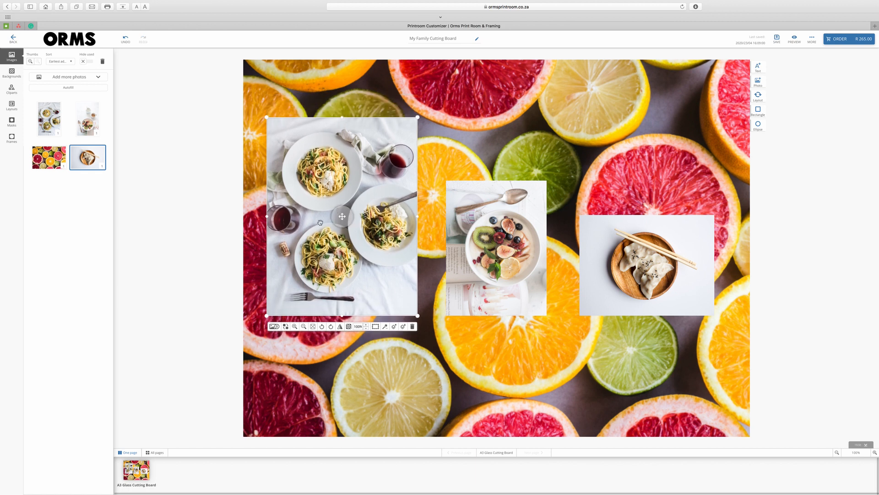
click(293, 325)
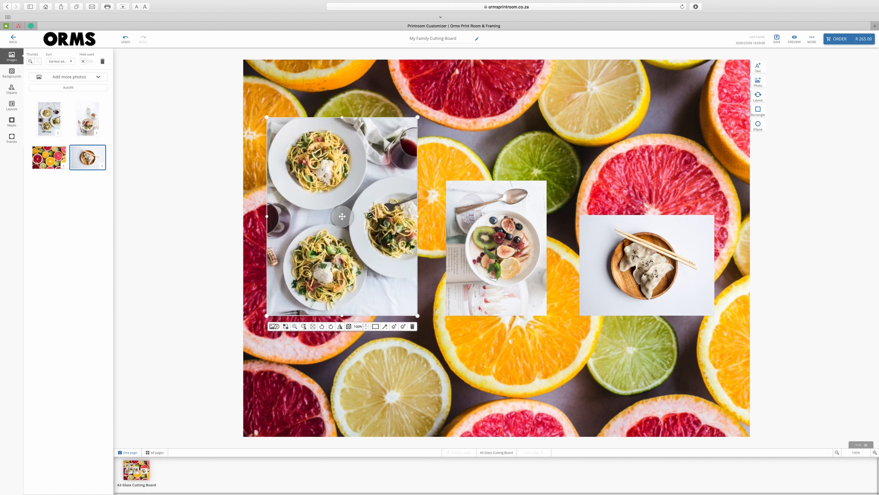
click(303, 326)
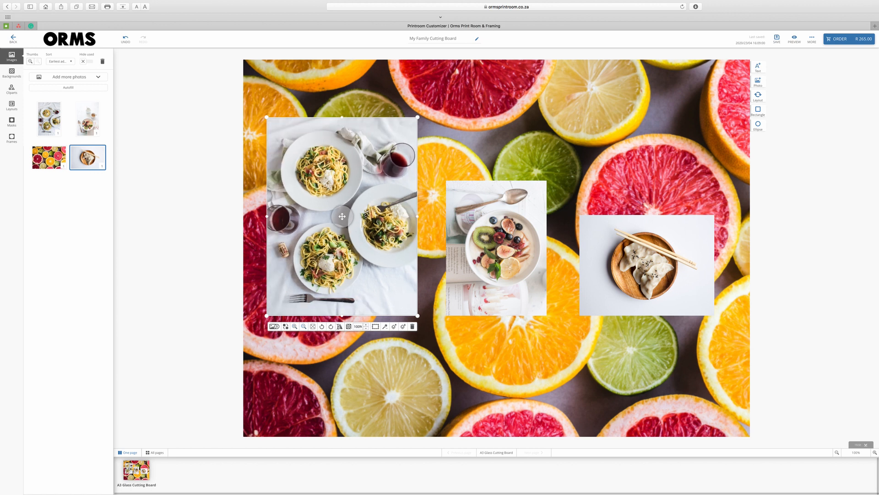
click(339, 326)
click(340, 326)
Step: Try then clear the B&W filter on the pasta photo, and switch to a four-cell grid layout
click(393, 326)
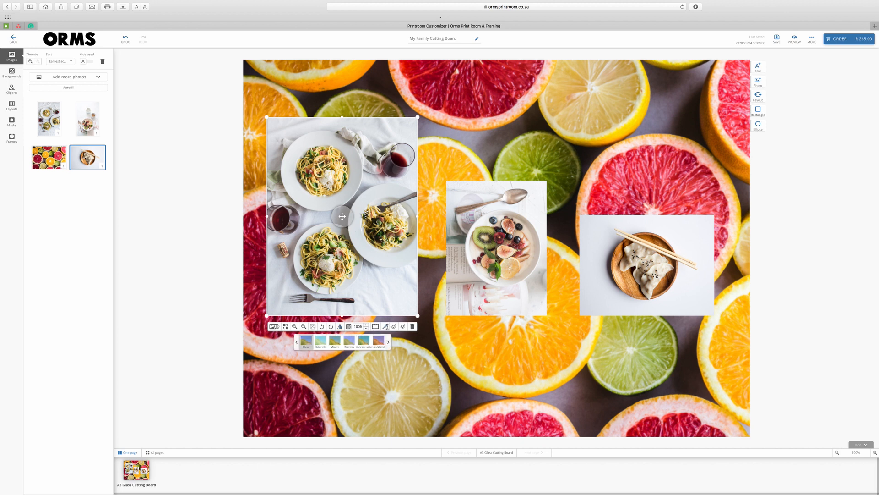
click(379, 340)
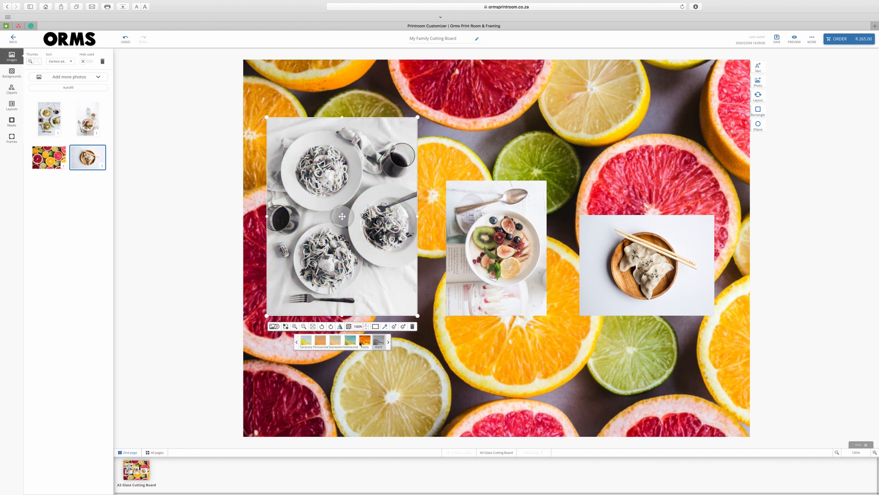
click(297, 341)
click(306, 340)
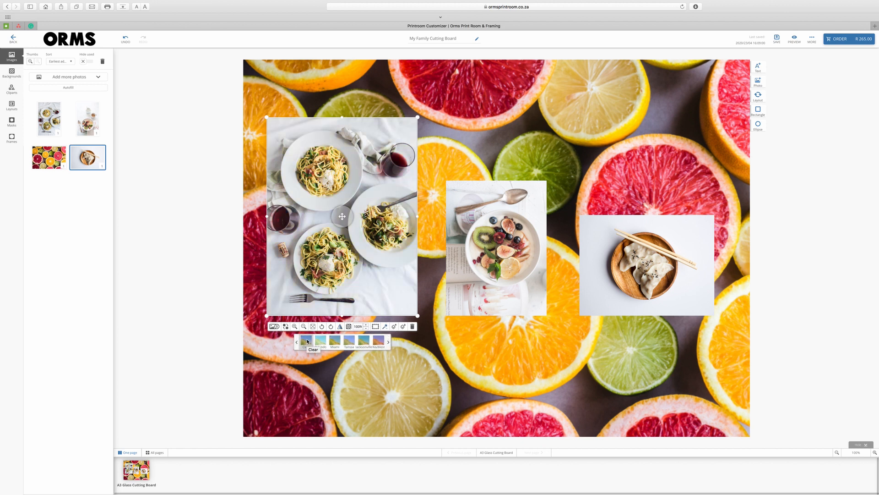
click(758, 96)
click(727, 96)
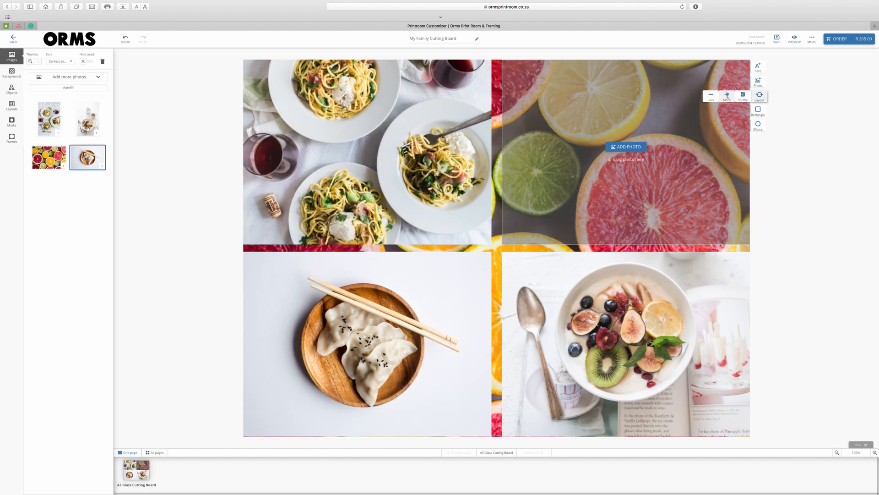
Step: Step the layout down through three strips and two columns until no photo frames remain
click(728, 95)
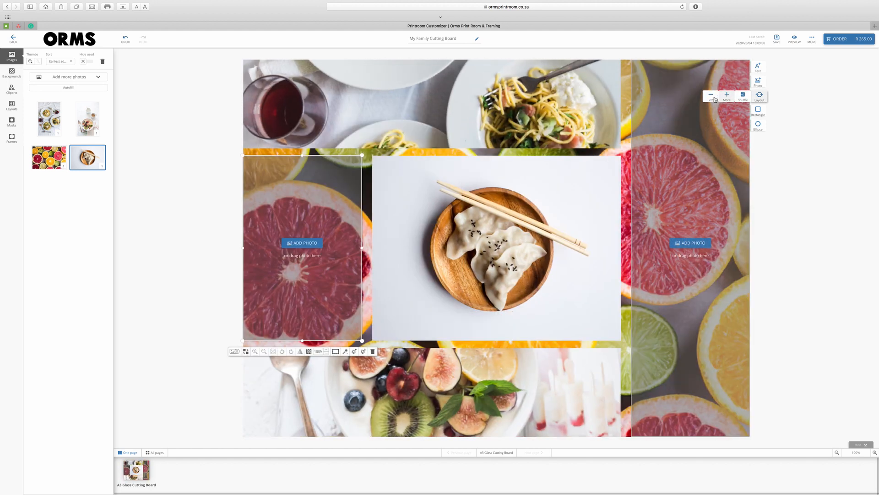
click(711, 96)
click(711, 96)
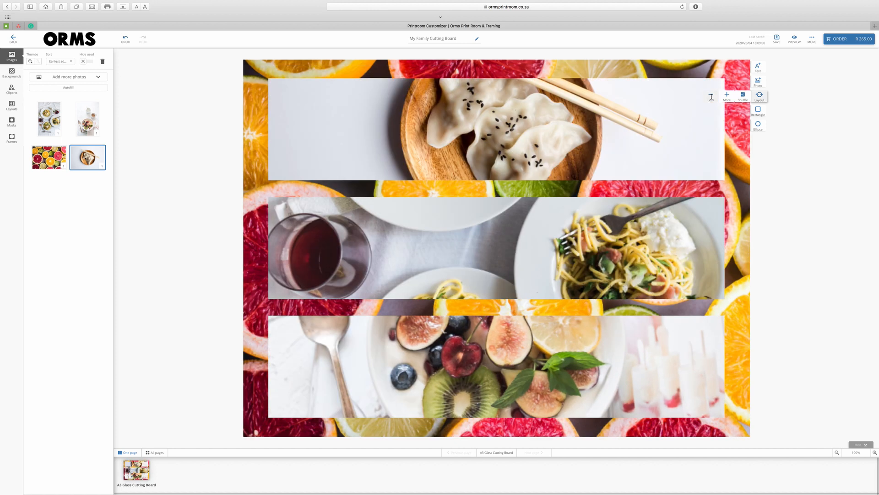
click(711, 96)
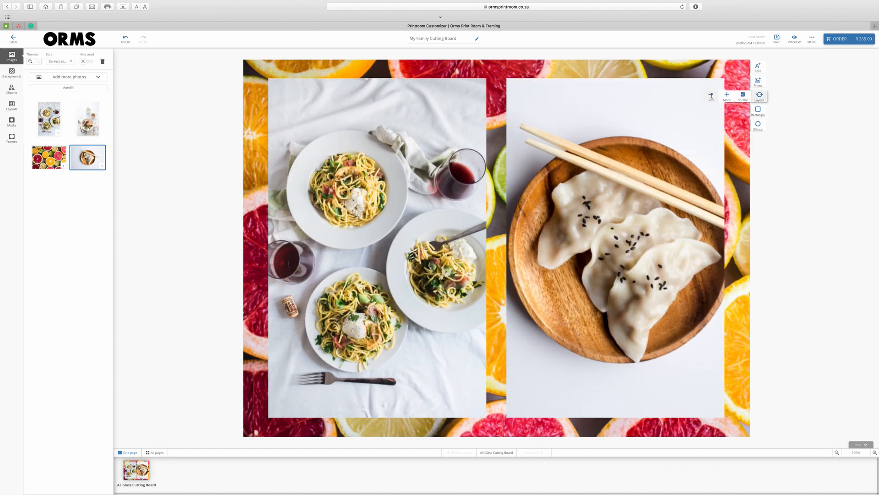
click(712, 97)
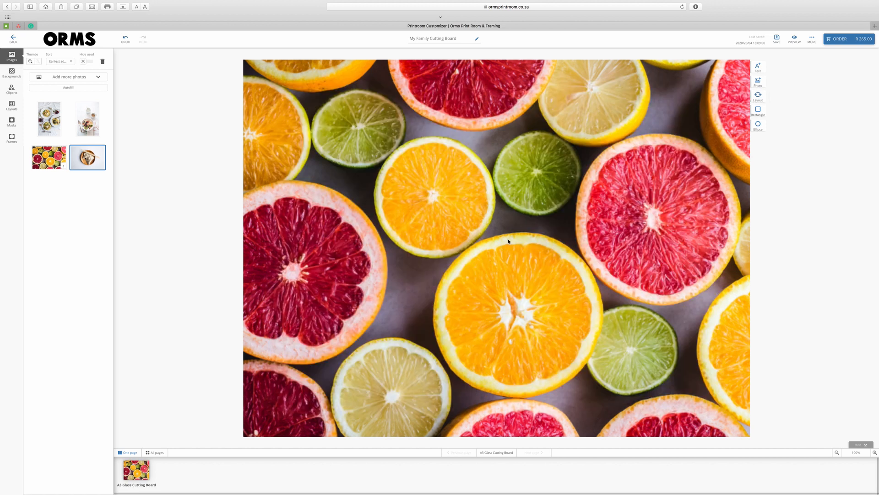
Step: Add a white rectangle, widen and centre it on the board, and place a text box inside
click(758, 111)
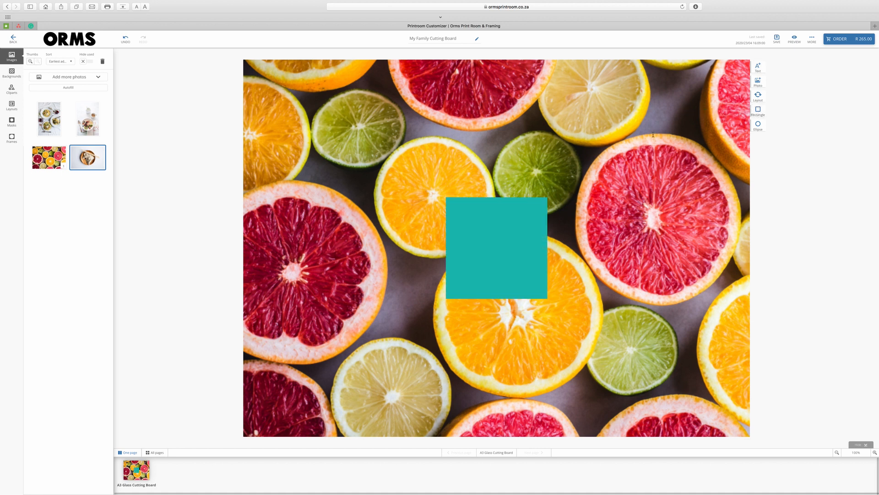
click(493, 233)
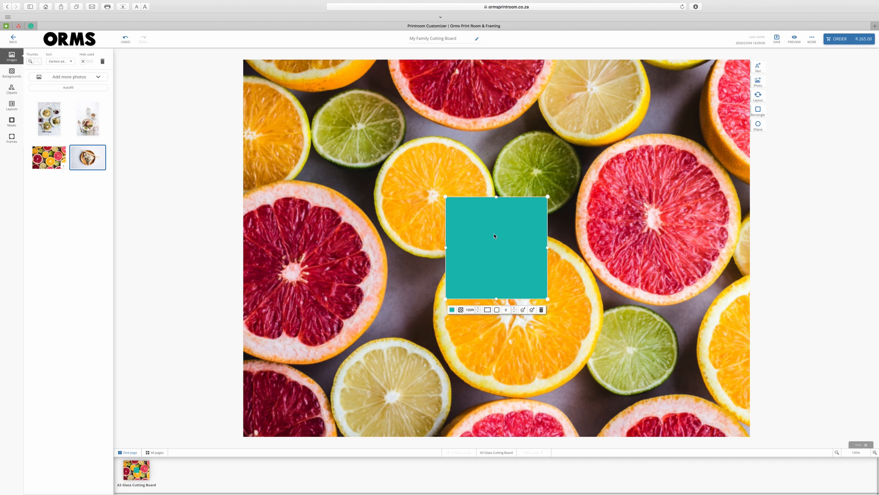
click(452, 310)
drag(392, 319, 388, 314)
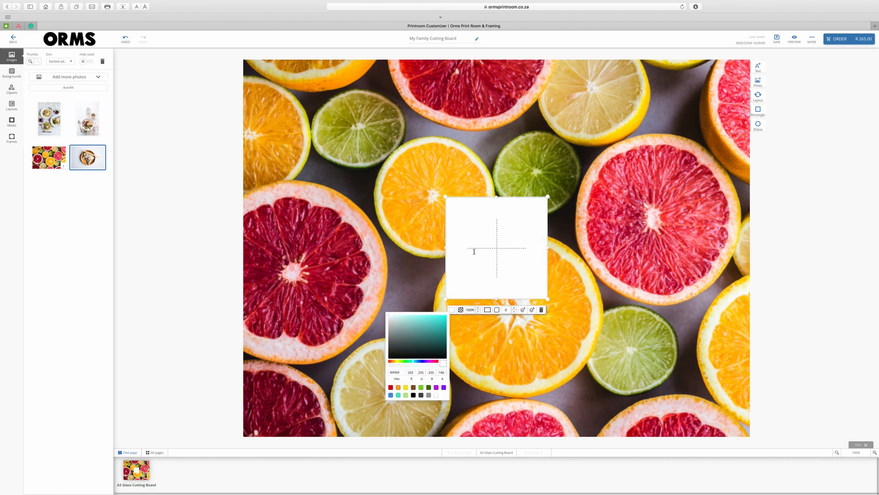
drag(446, 248, 386, 247)
drag(548, 248, 591, 247)
drag(488, 196, 498, 237)
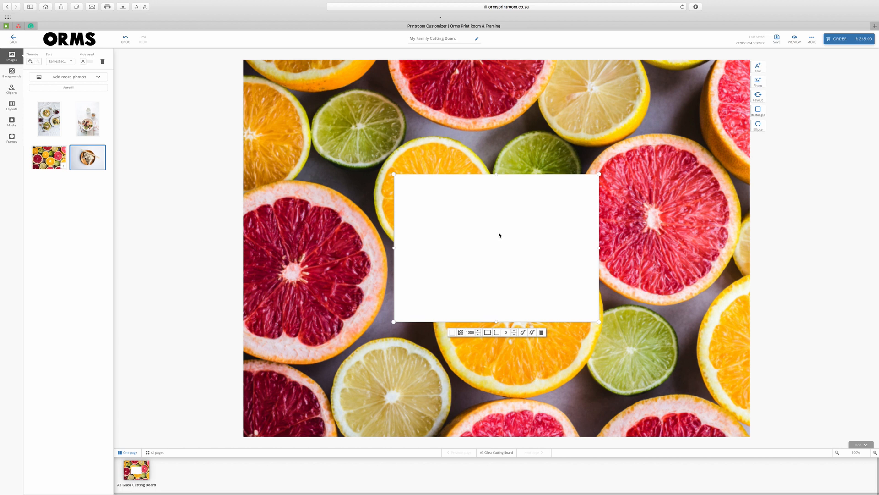
click(758, 68)
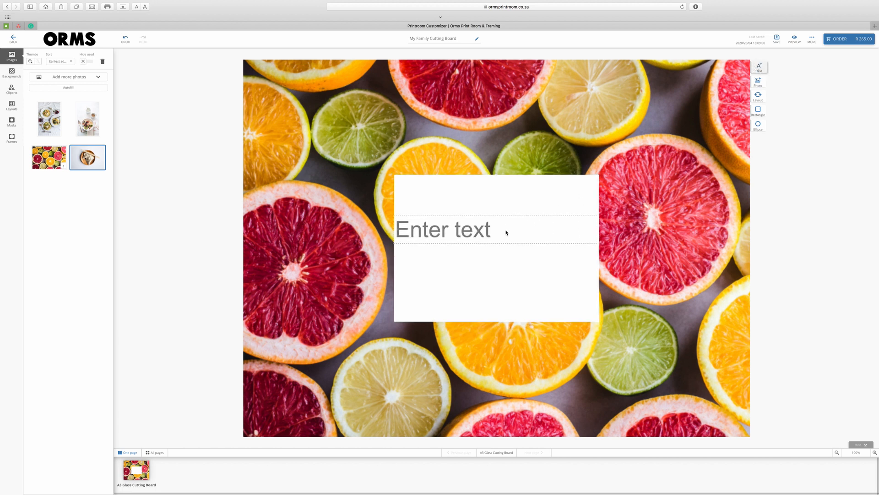
Step: Paste the quote 'Kitchens are made for bringing families together' and centre-align it
click(499, 231)
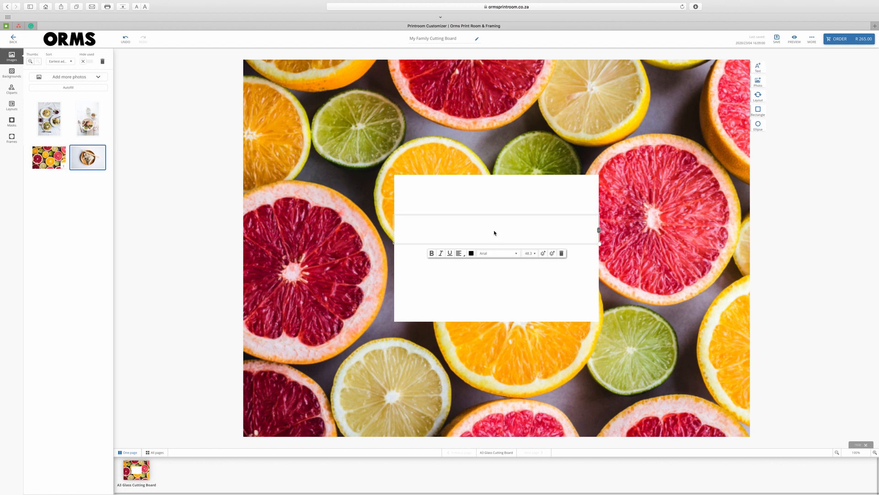
text(Kitchens are made for bringing families together)
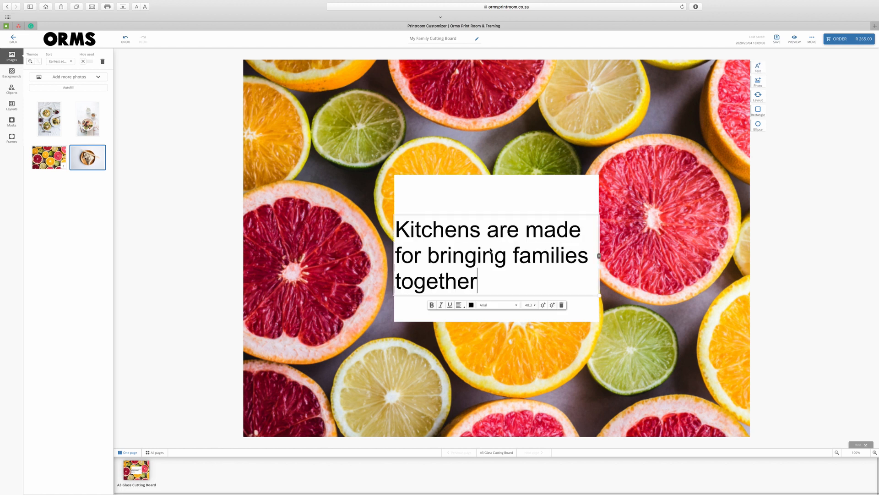
key(super+a)
click(460, 305)
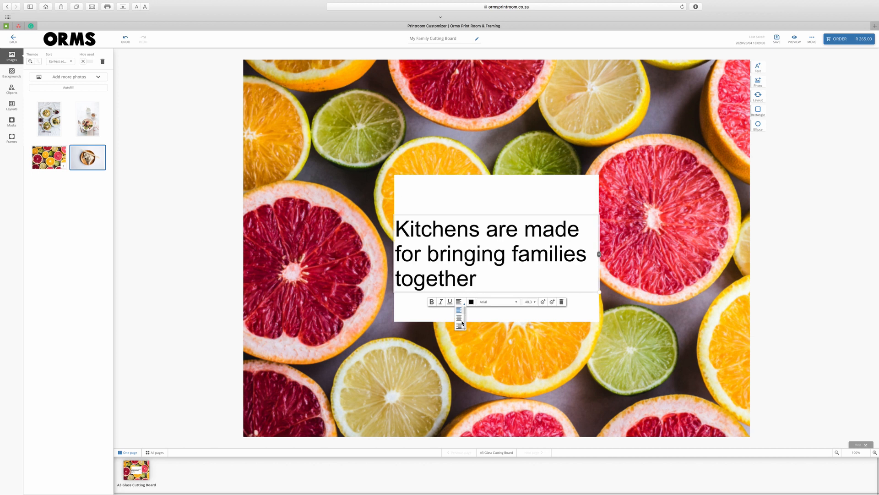
click(461, 318)
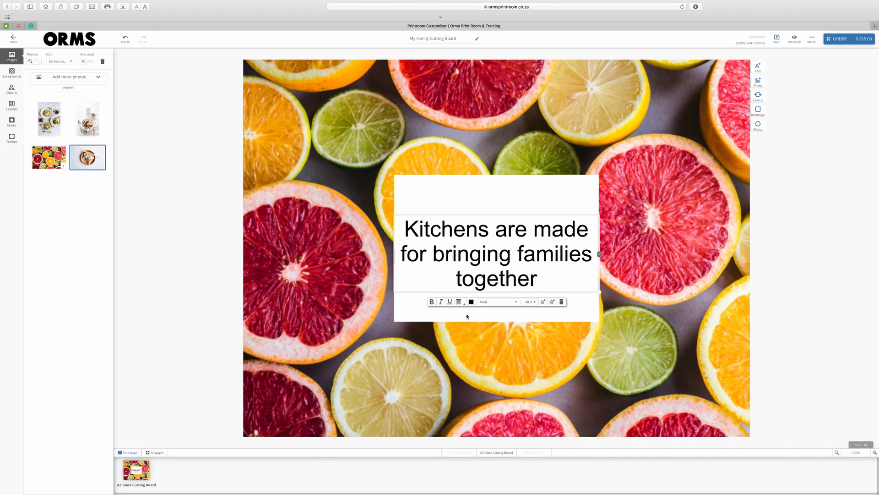
Step: Style the quote in red Pacifico script and move it up into the white box
click(517, 304)
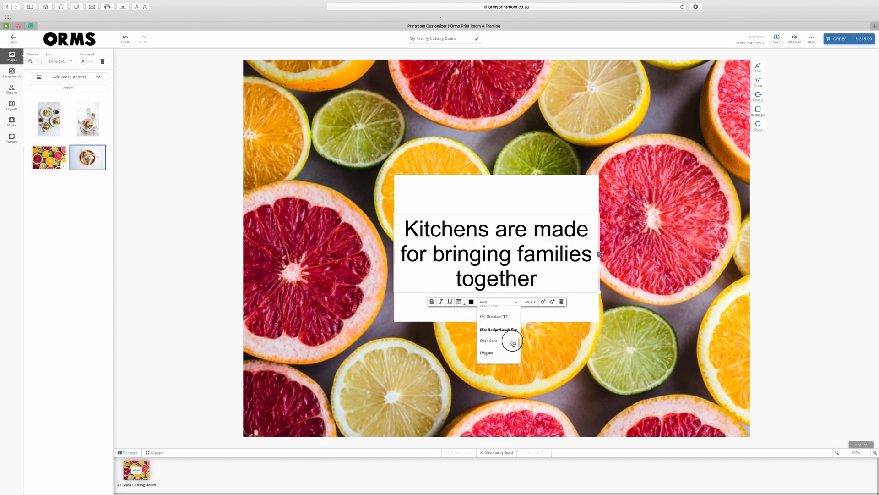
click(508, 338)
click(462, 344)
click(409, 421)
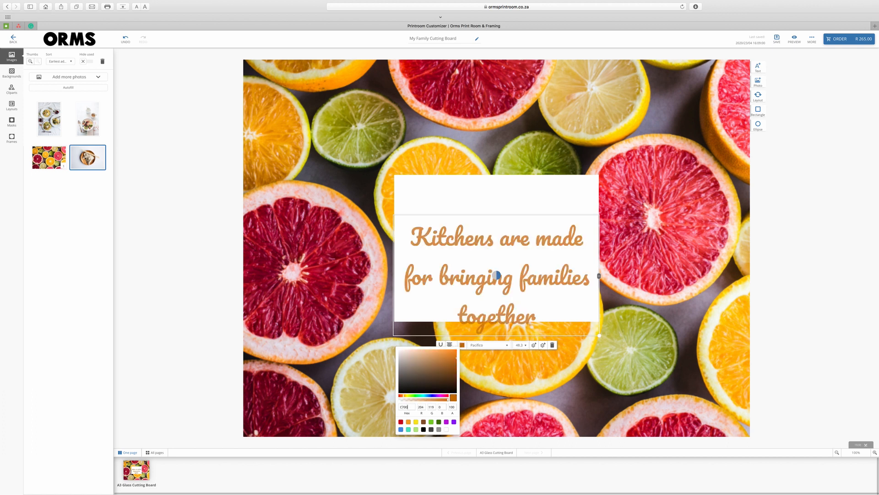
click(401, 422)
drag(494, 269, 493, 243)
click(520, 152)
click(512, 182)
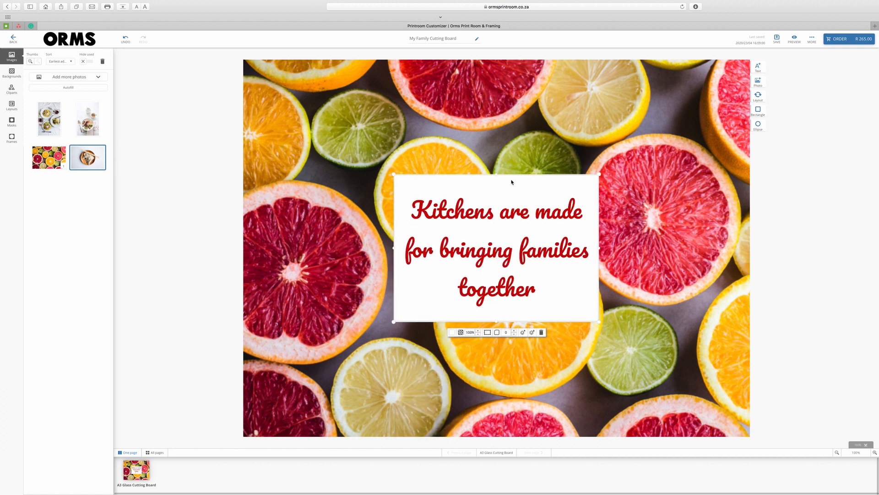
Step: Lower the white box's opacity to about 75%, deselect it, and preview the finished board
click(478, 334)
click(478, 335)
click(479, 335)
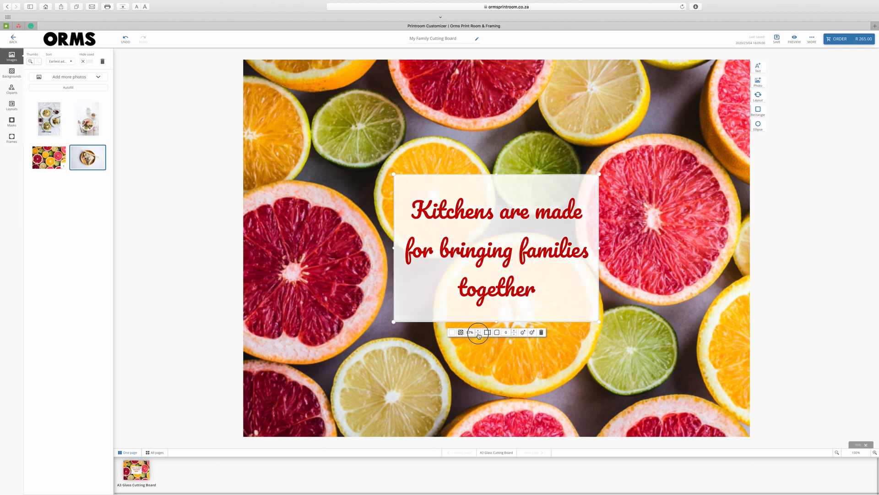
click(478, 334)
click(478, 335)
click(478, 335)
click(478, 335)
click(478, 335)
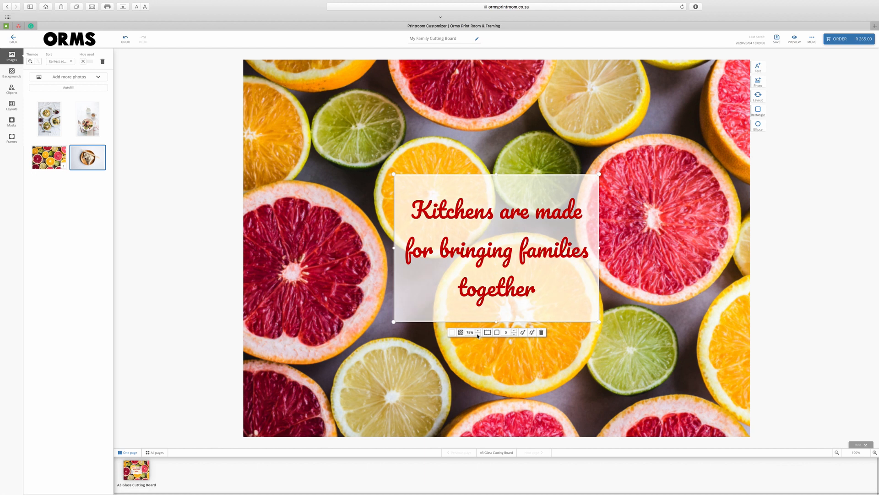
click(471, 360)
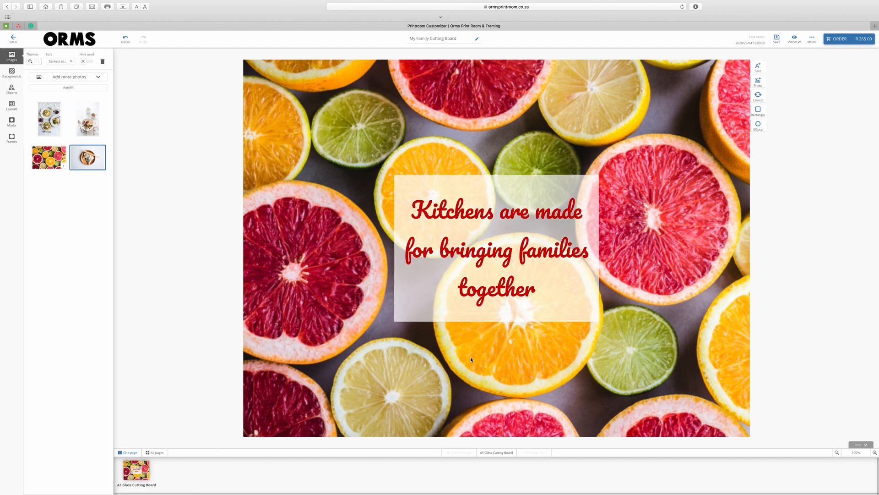
click(795, 38)
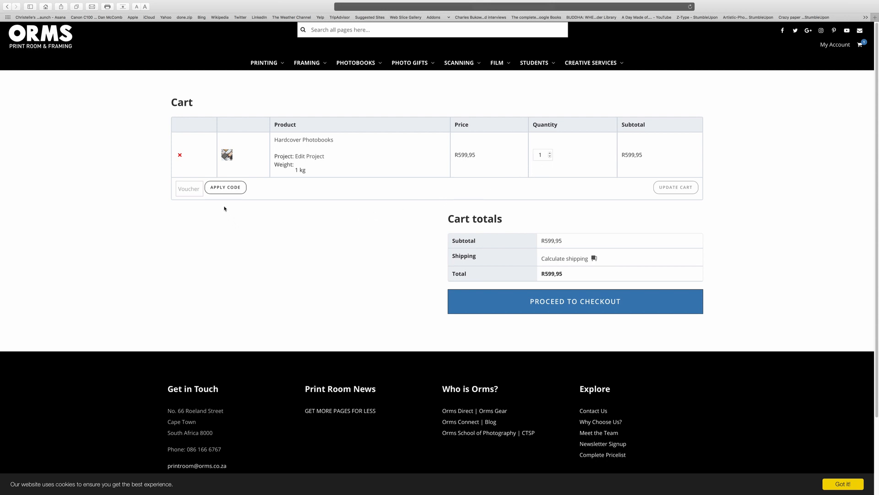
Step: Recalculate shipping for Western Cape, Cape Town, 8001, then pick Collect in Store at Printroom & Framing
click(545, 259)
click(573, 288)
text(we)
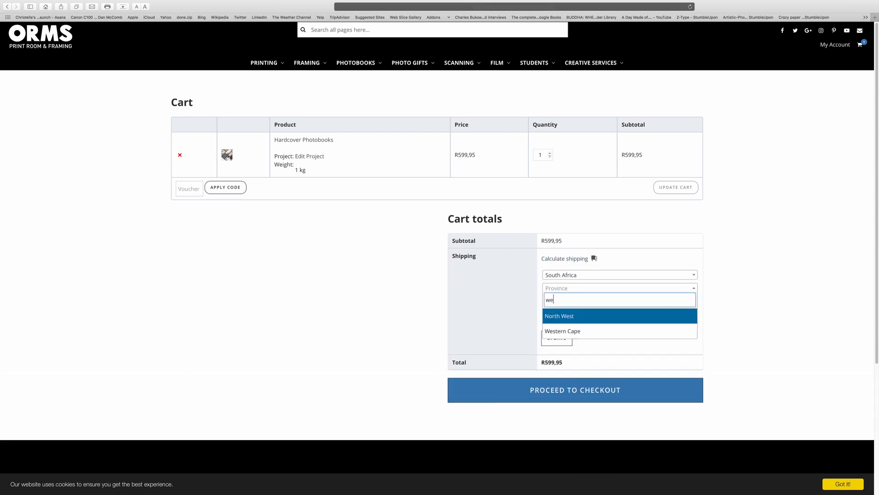
text(ster)
click(583, 317)
click(578, 302)
text(Cape )
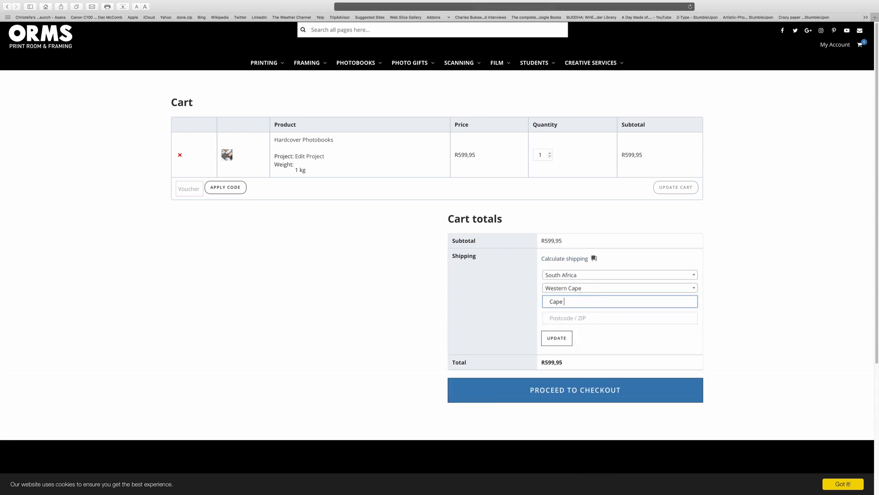
text(Town)
key(Tab)
text(8001)
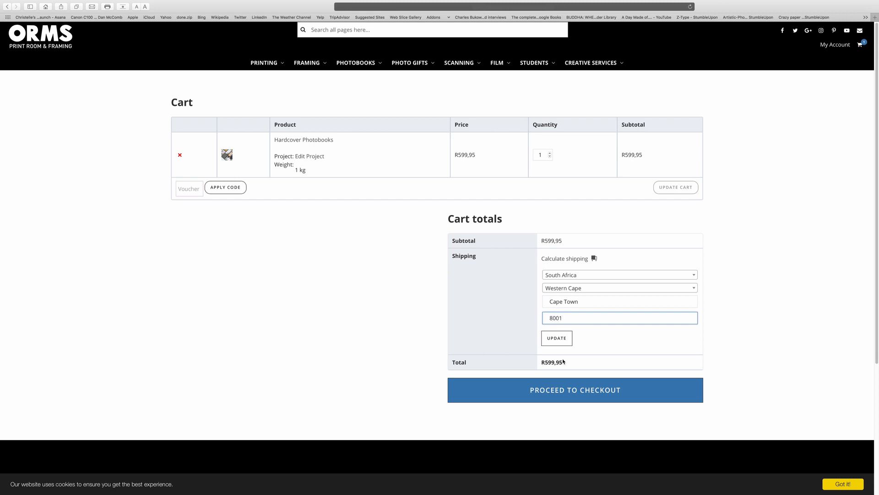
click(557, 339)
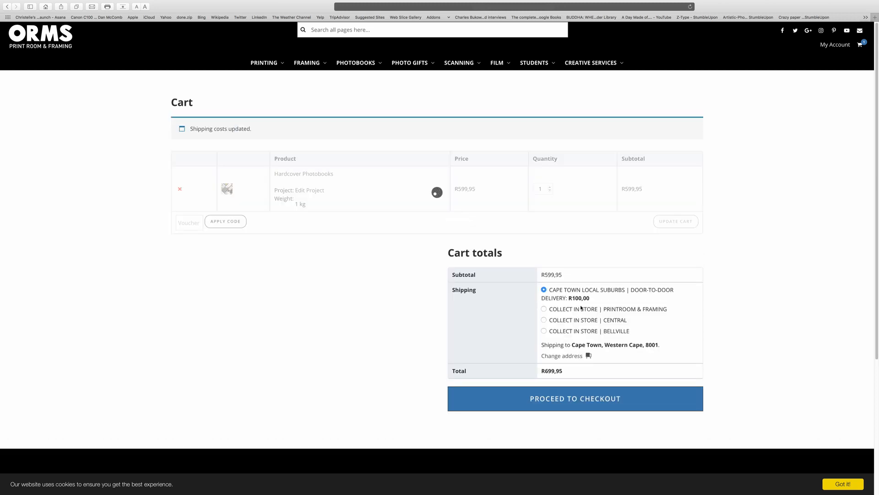
click(544, 276)
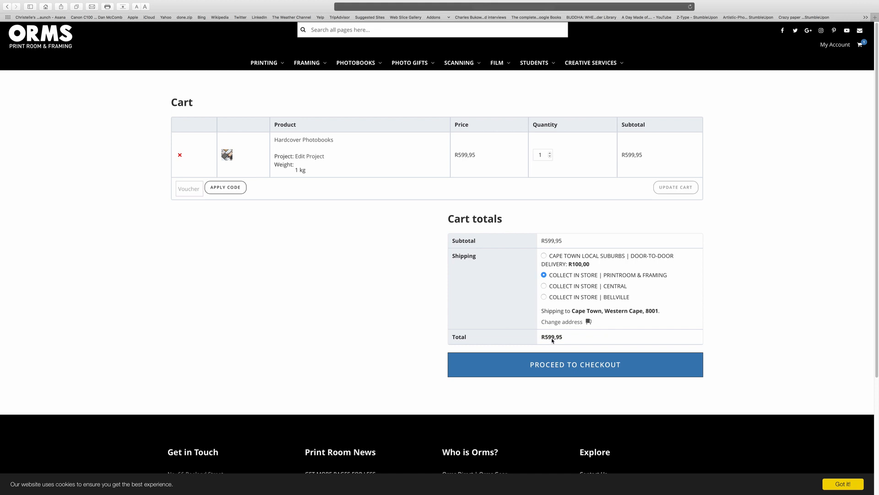
Step: Go to checkout and enter the billing first name and last name
click(555, 367)
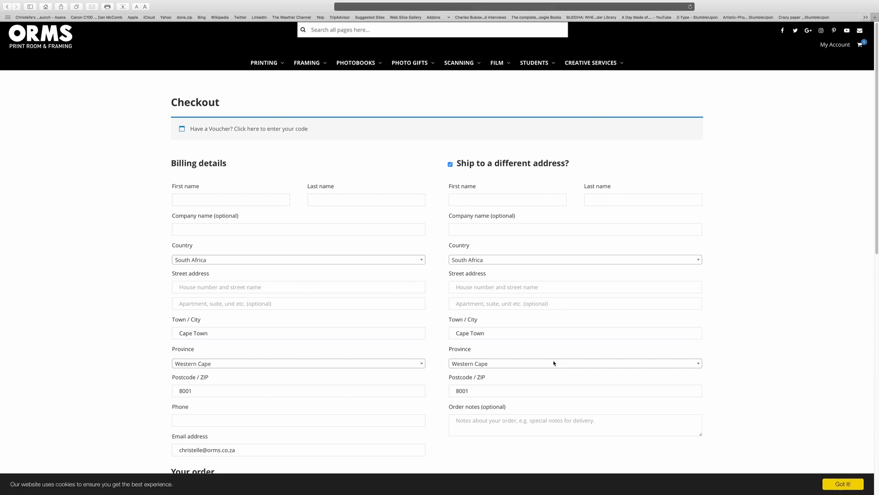
click(230, 199)
text(Name)
click(328, 201)
text(Surname)
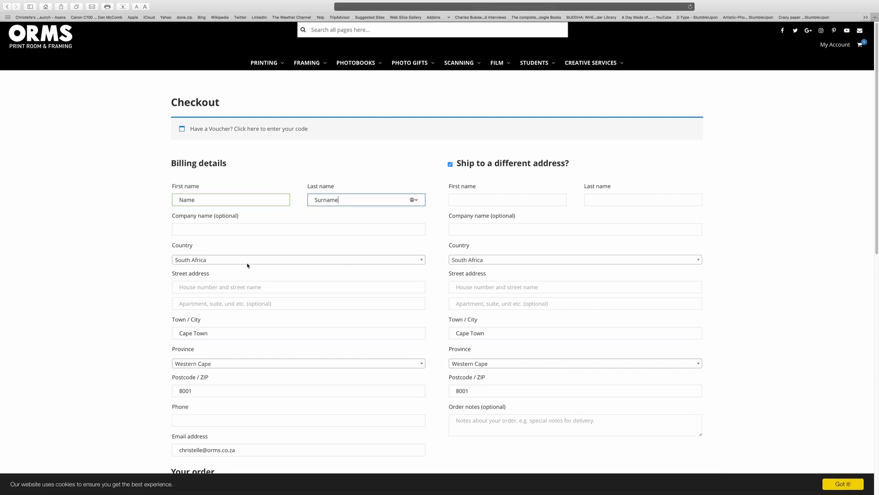
Step: Fill in the billing street address and phone number, and ship to the billing address
click(241, 288)
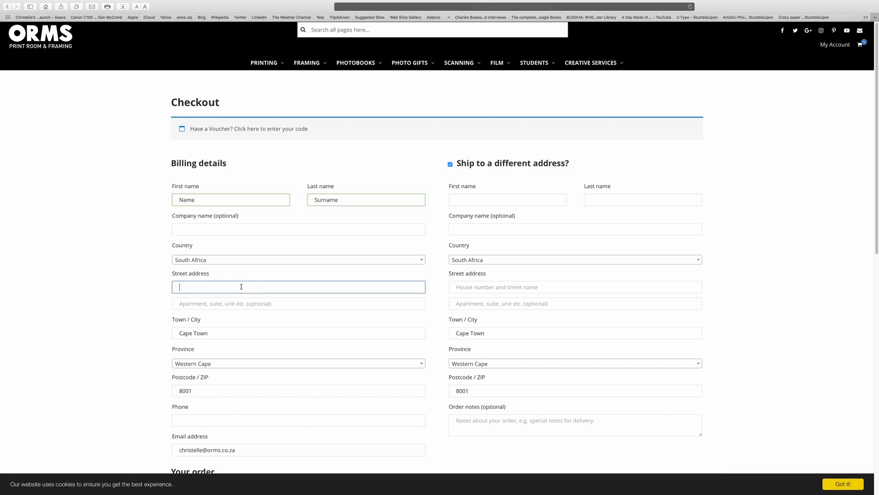
click(194, 420)
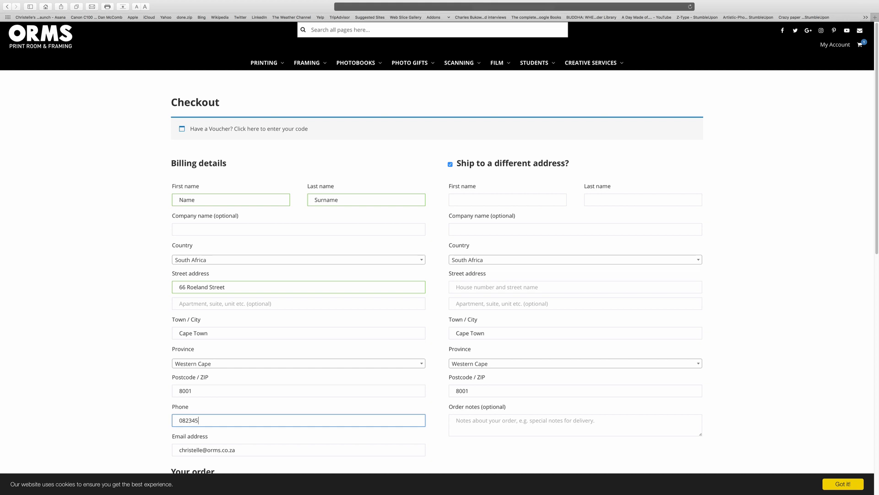
drag(876, 224, 848, 259)
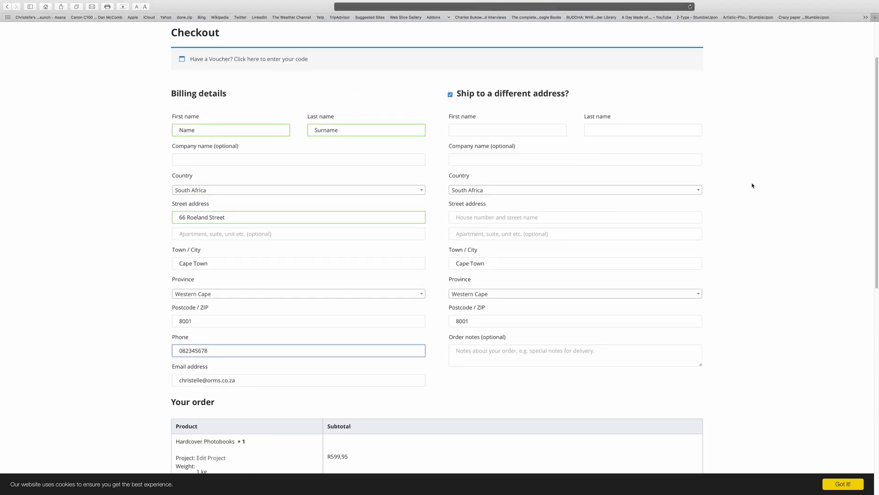
click(450, 95)
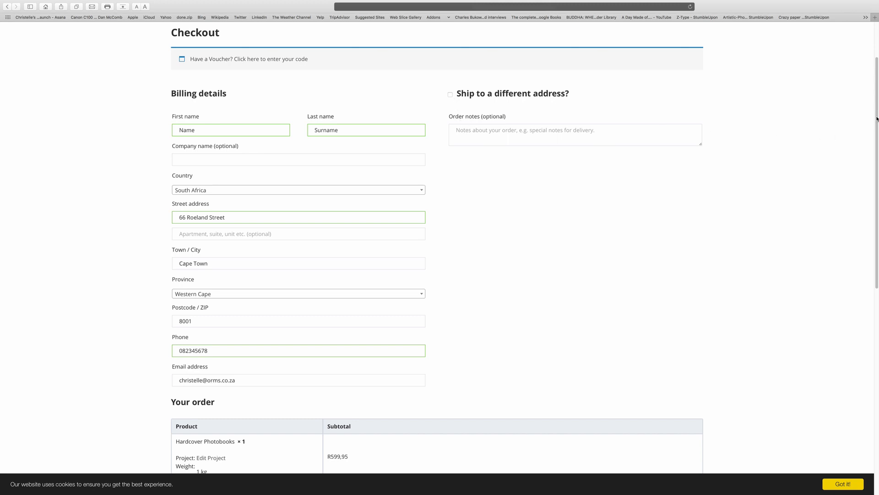
Step: Submit the order from the payment section at the bottom of the checkout page
drag(873, 115, 815, 278)
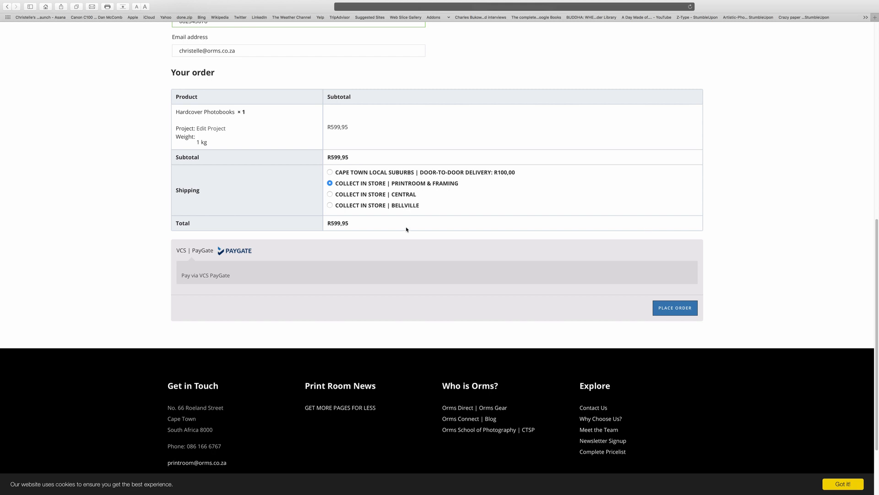
click(671, 309)
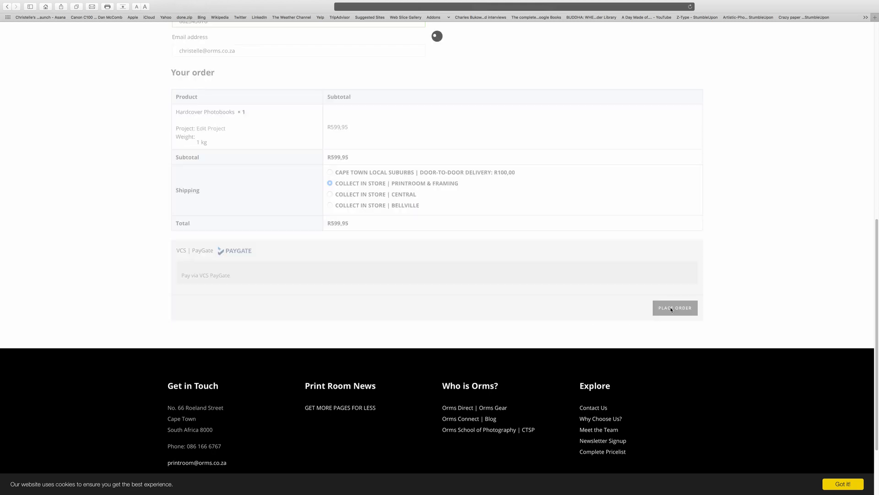